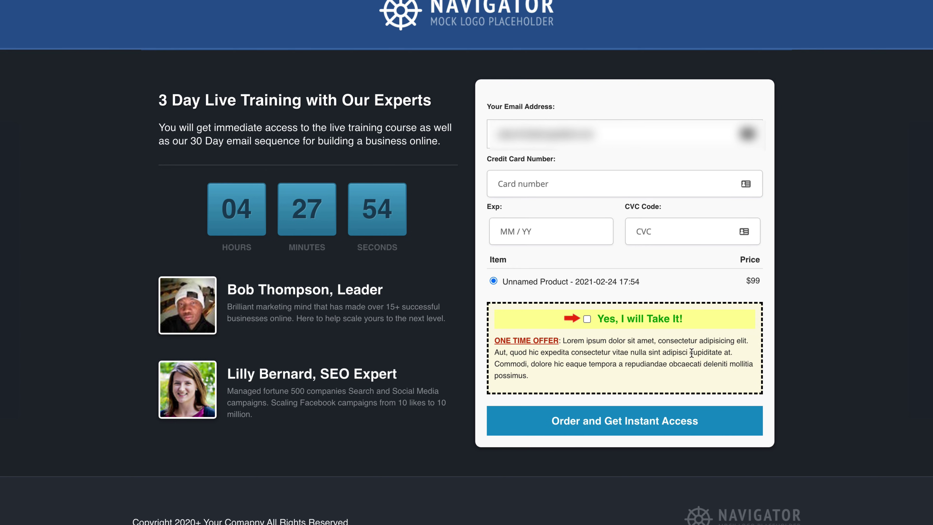
Tick the 'Yes, I will Take It!' bump box on the sample form and select the one-time-offer paragraph
left_click(587, 320)
left_click_drag(496, 341, 618, 376)
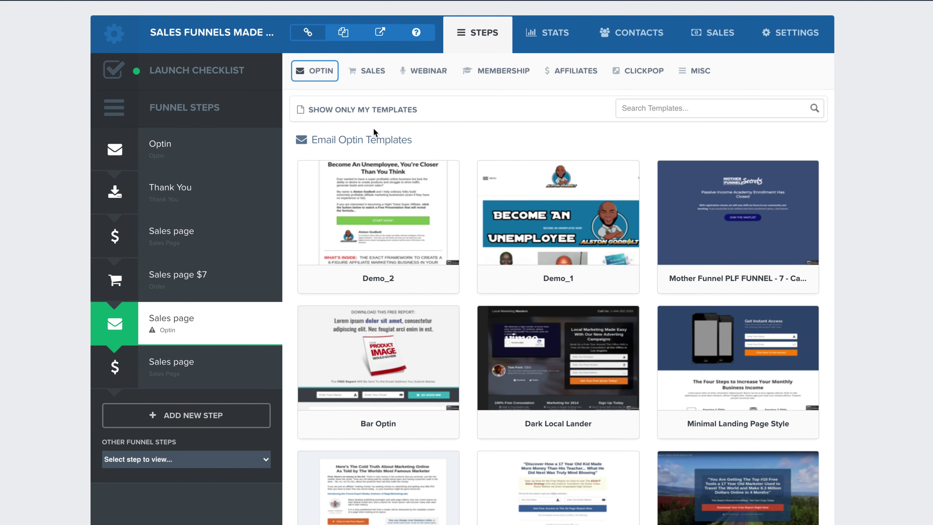
Apply the 'TWO STEP TRIP WIRE - 4 - Order' template from SALES > Order Form to the Sales page step
left_click(373, 73)
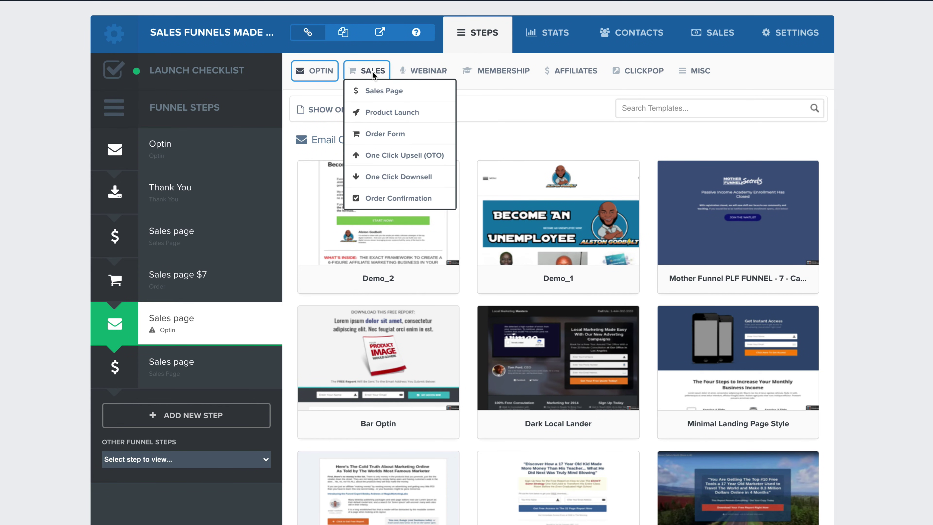
left_click(378, 134)
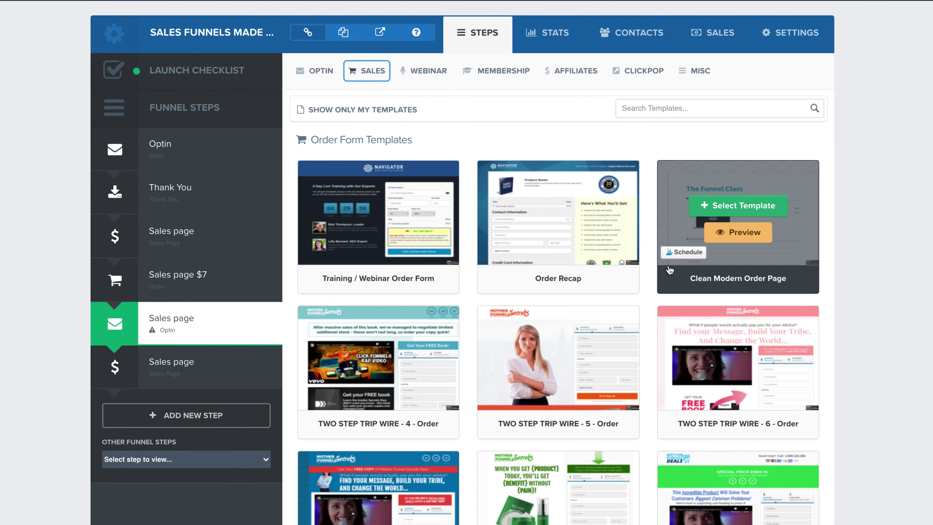
mouse_move(600, 250)
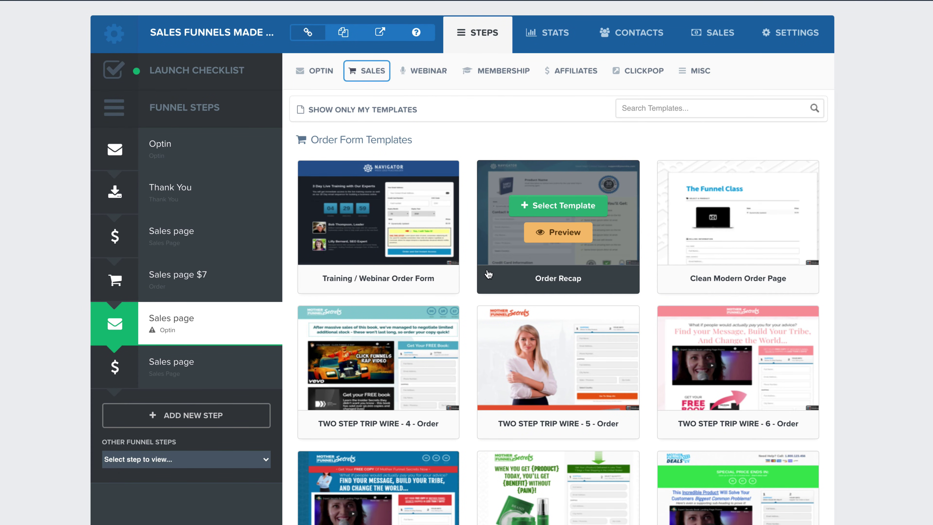
mouse_move(422, 380)
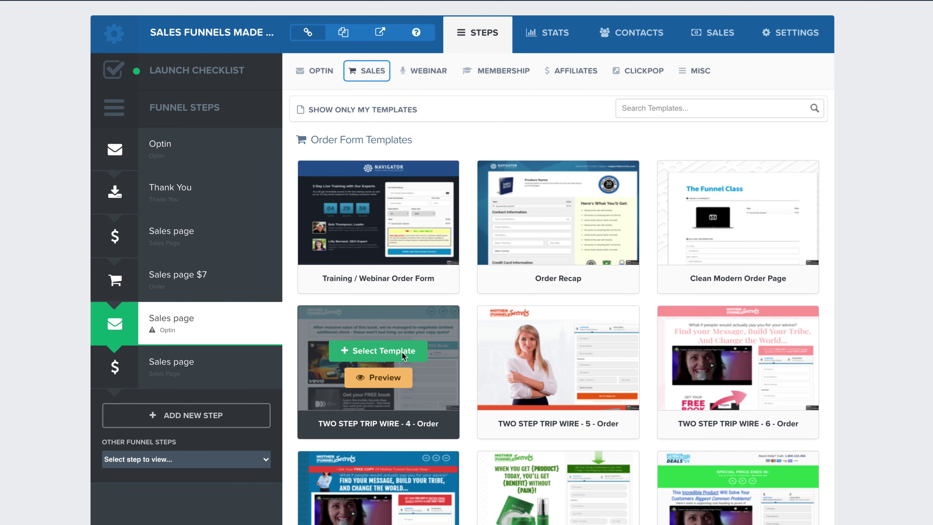
left_click(403, 355)
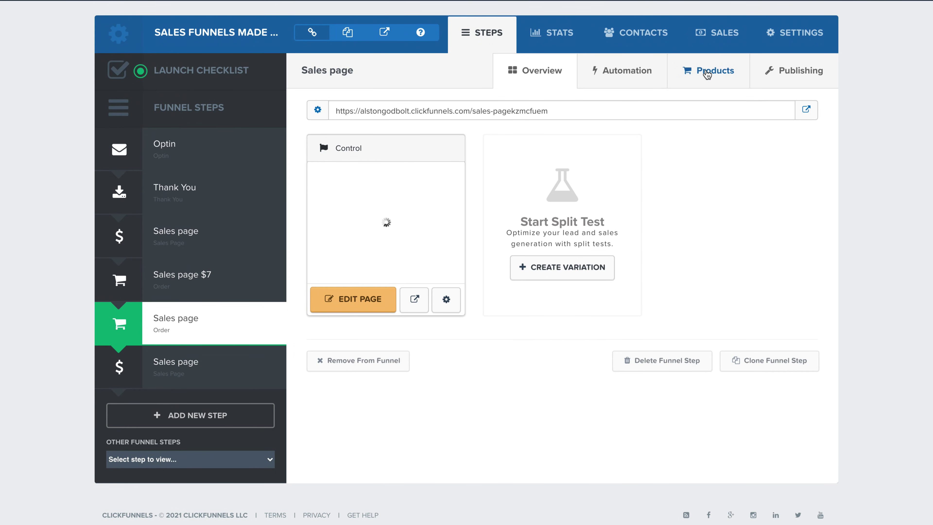
Start a new product on the order step that takes payment through Stripe
left_click(707, 75)
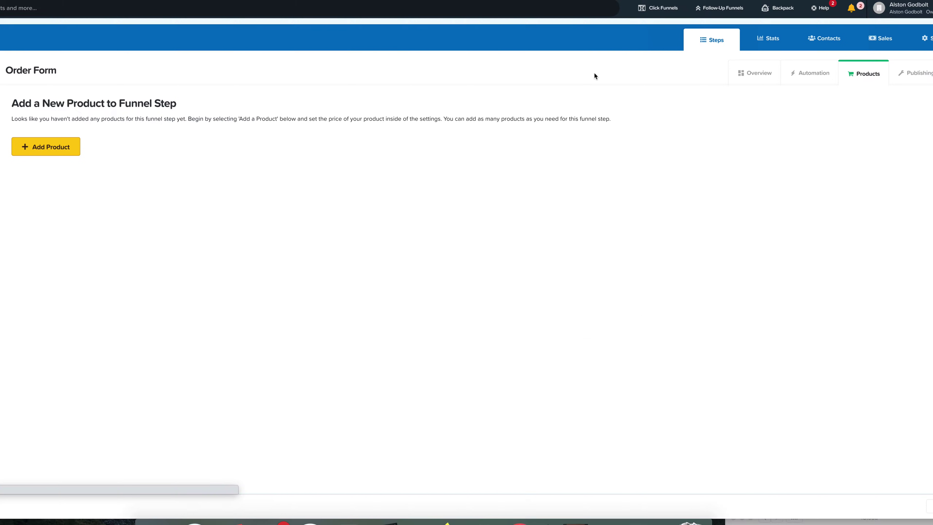
left_click(29, 148)
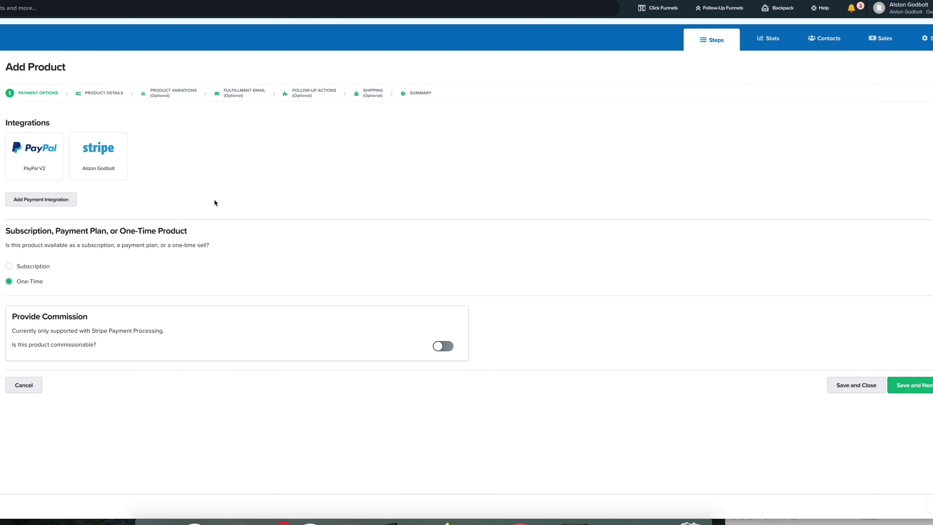
left_click(102, 157)
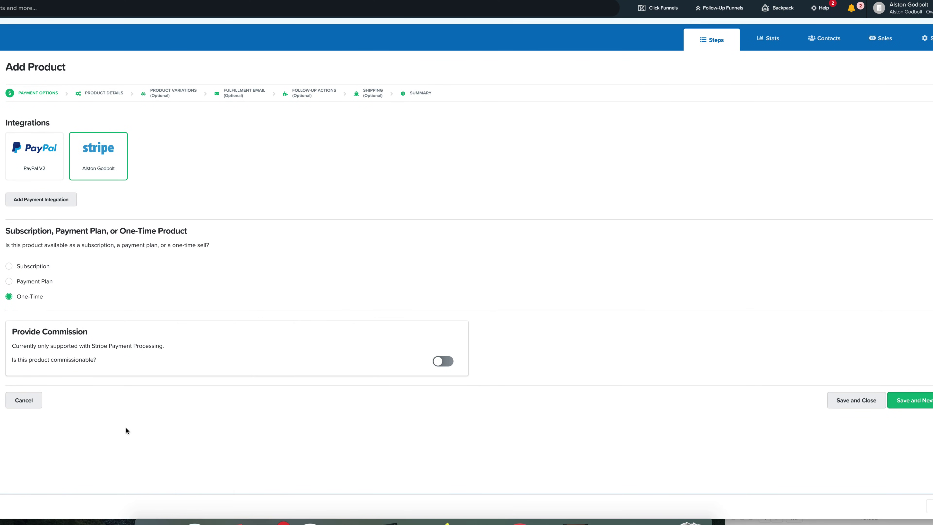
left_click(914, 403)
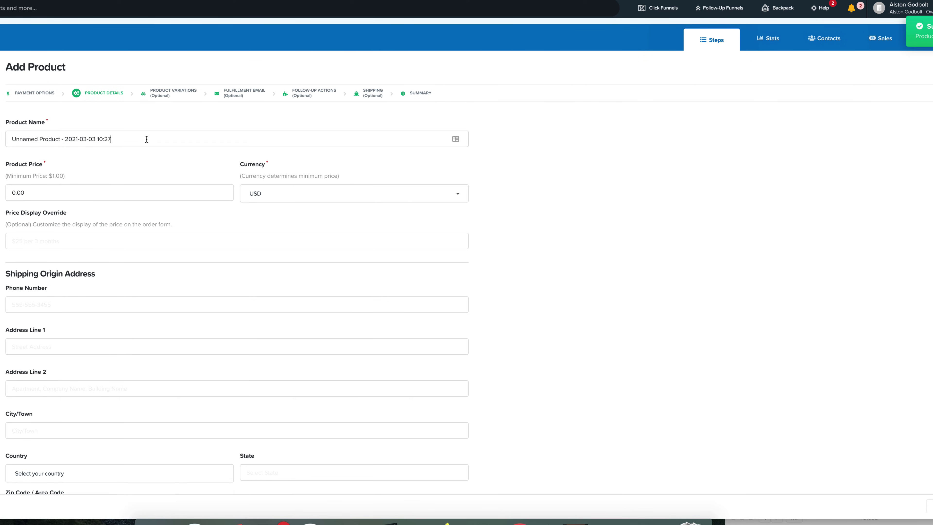
Name the product 'Order bu,p' with a 17.00 price, displayed as $17.00 on the order form
left_click(147, 139)
key("super+a")
type("Order bu,p")
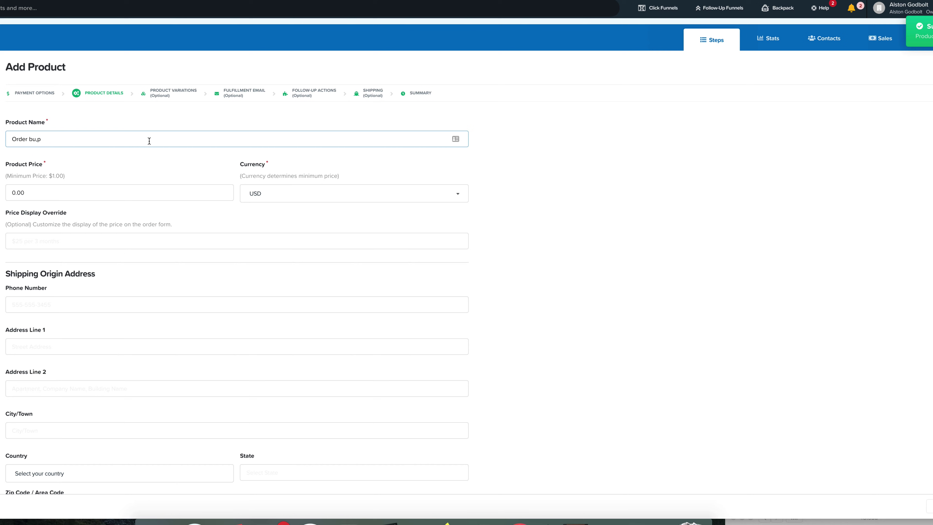
left_click(121, 192)
type("17")
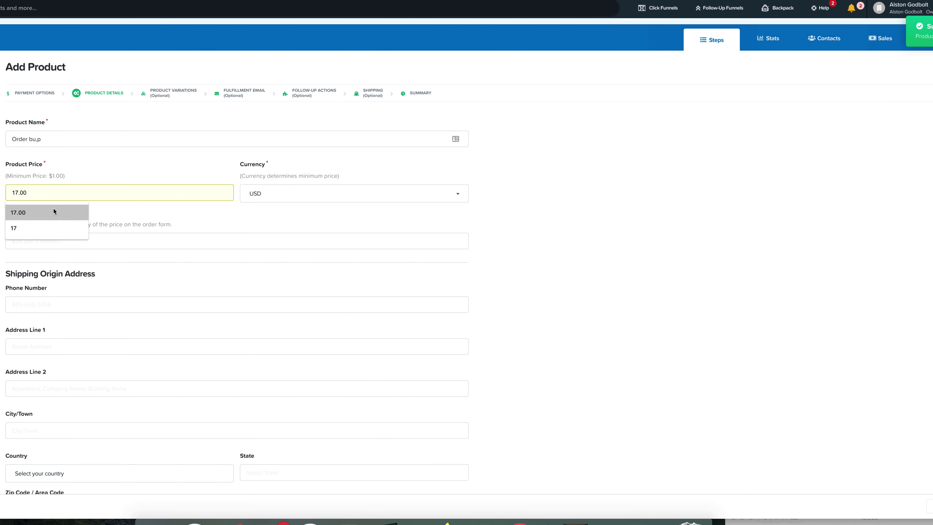
left_click(54, 209)
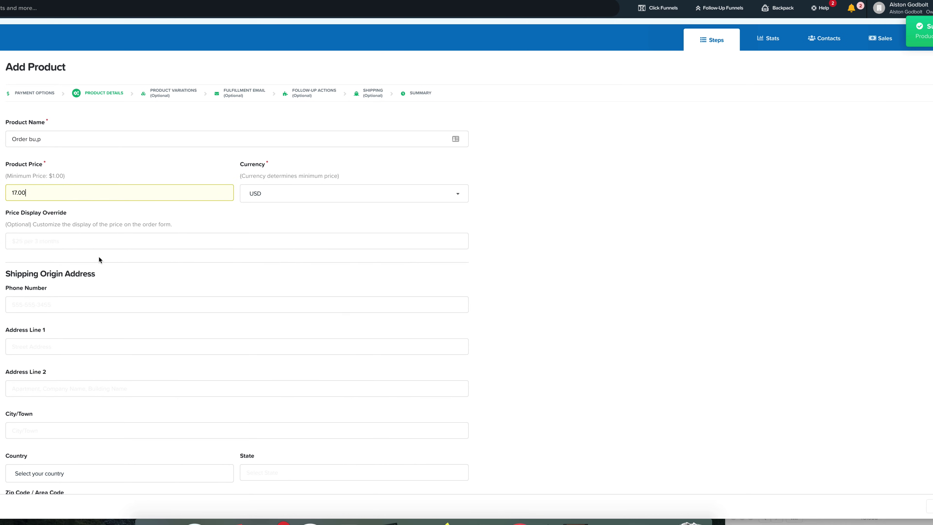
left_click(92, 239)
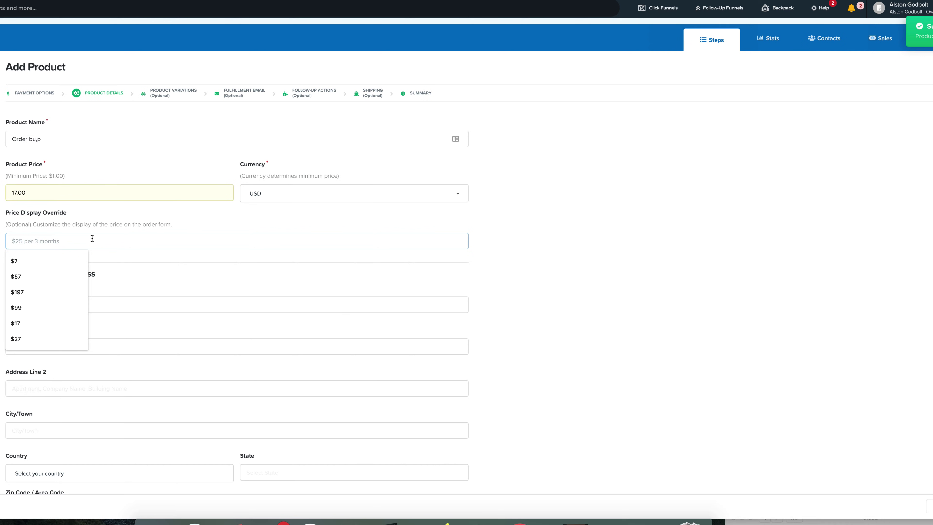
left_click(15, 323)
scroll(358, 386, "down", 3)
scroll(358, 386, "down", 8)
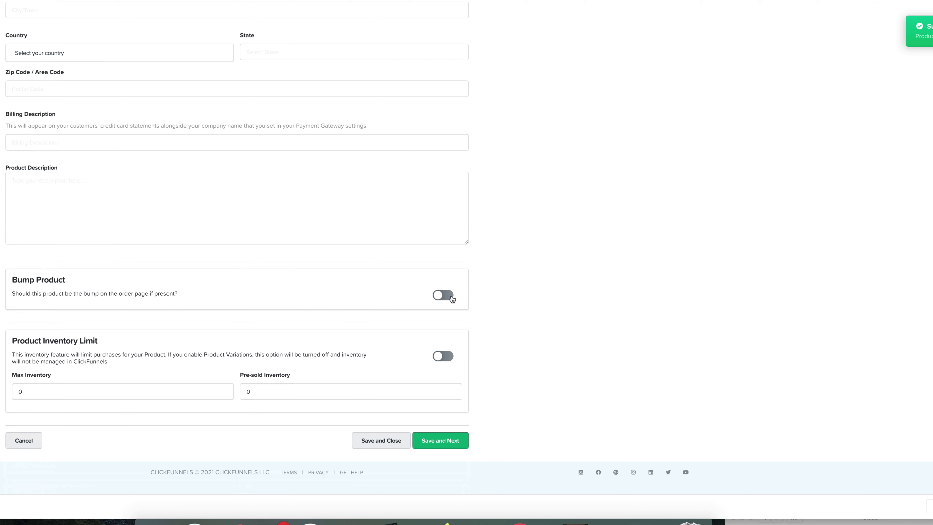
Make the product the order bump and save through the remaining wizard pages to the product list
left_click(451, 299)
left_click(446, 441)
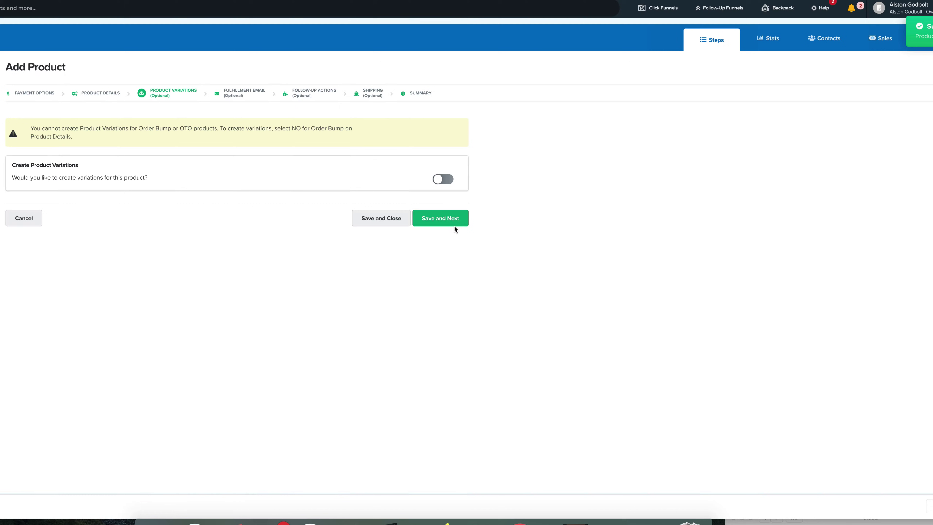
left_click(450, 218)
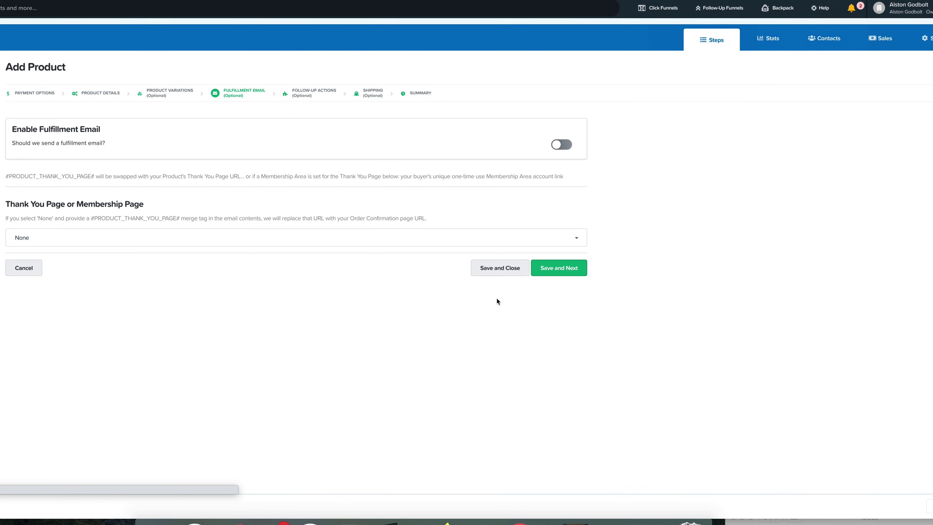
left_click(553, 266)
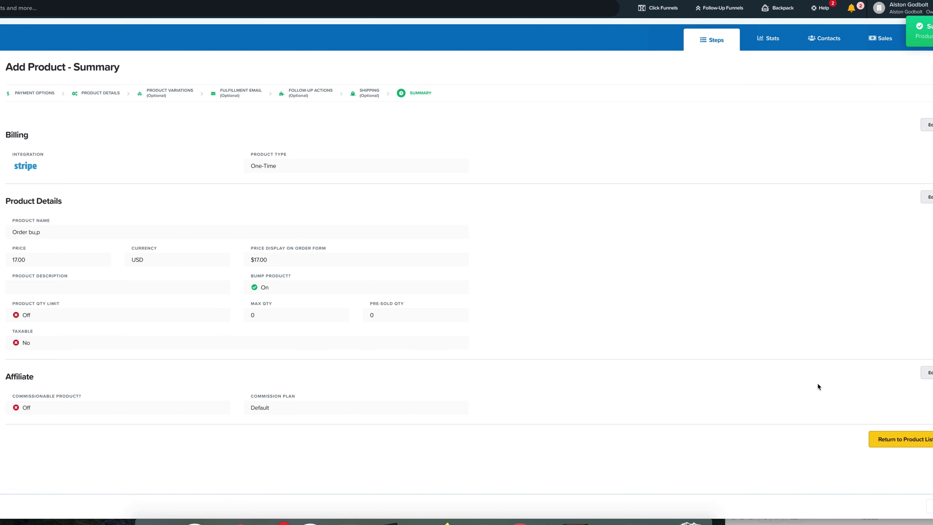
left_click(894, 438)
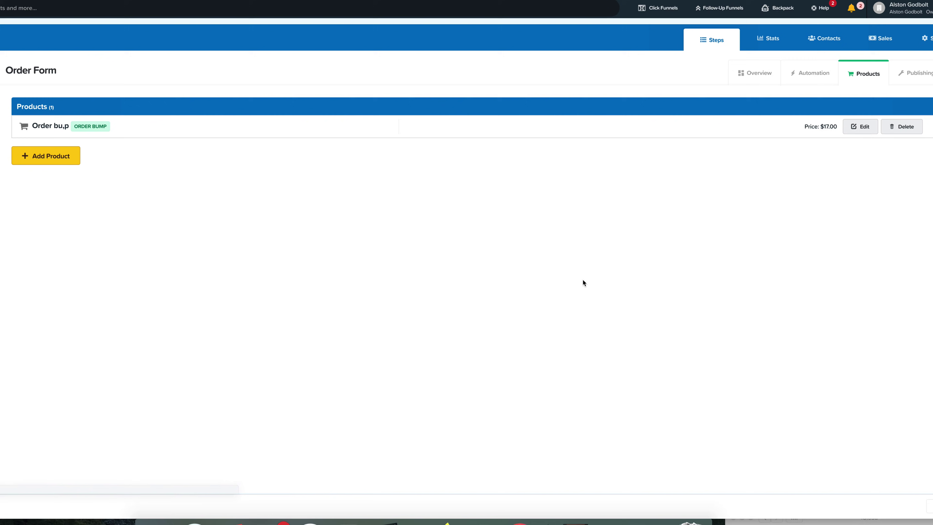
Open the order page from the step overview and autofill its shipping form with a saved address
left_click(759, 76)
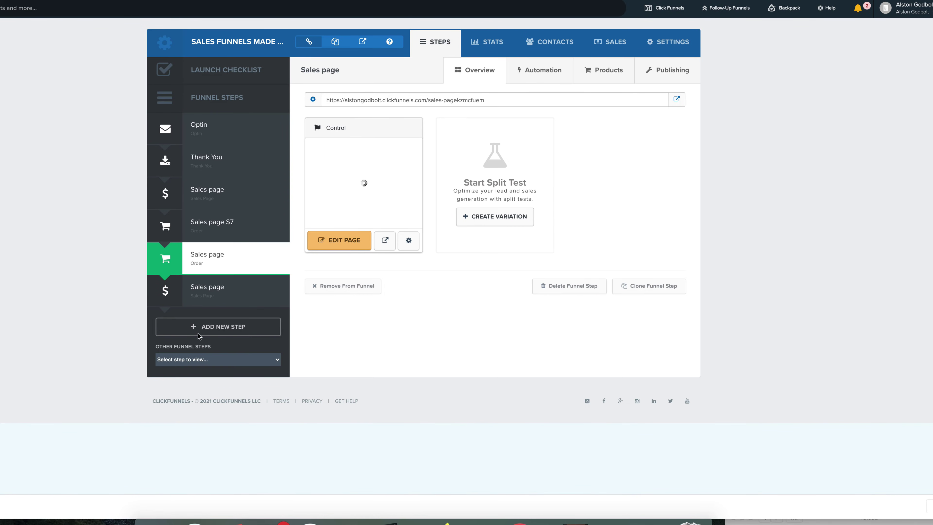
left_click(350, 245)
scroll(781, 253, "down", 2)
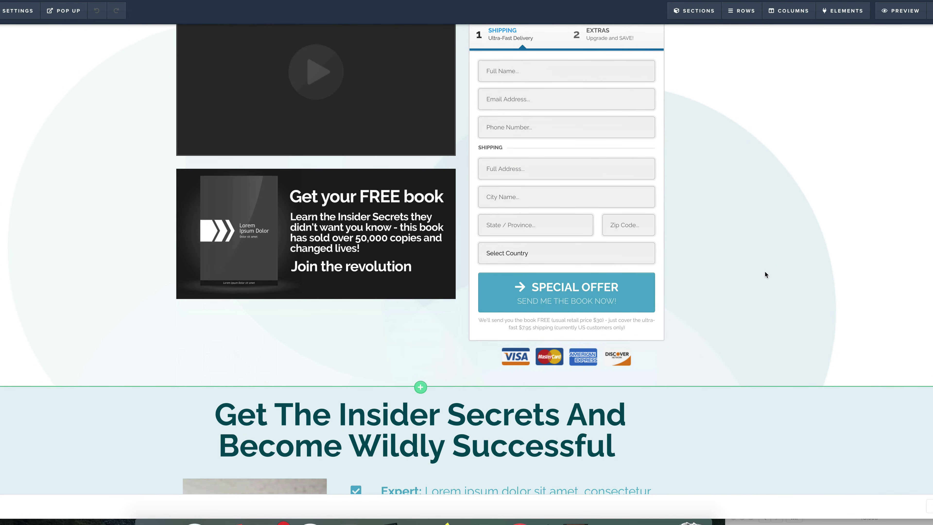
scroll(765, 274, "up", 2)
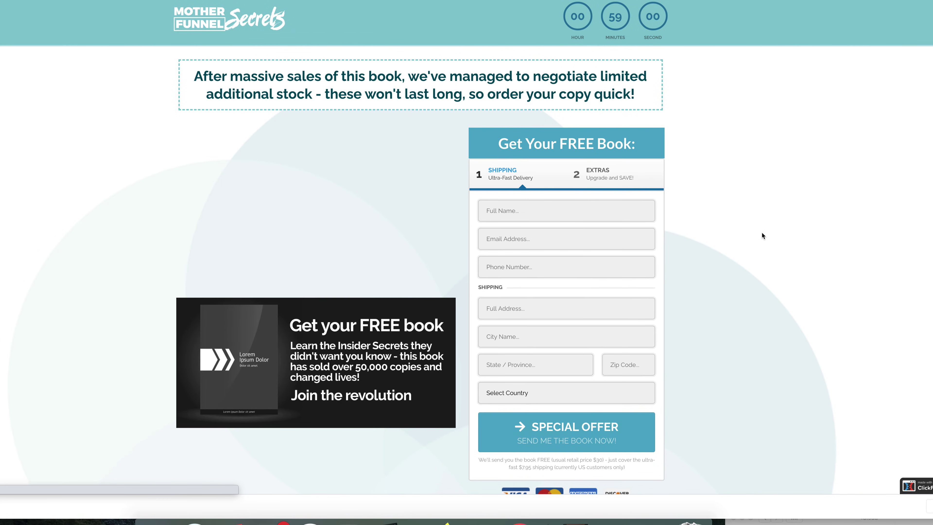
scroll(639, 257, "down", 8)
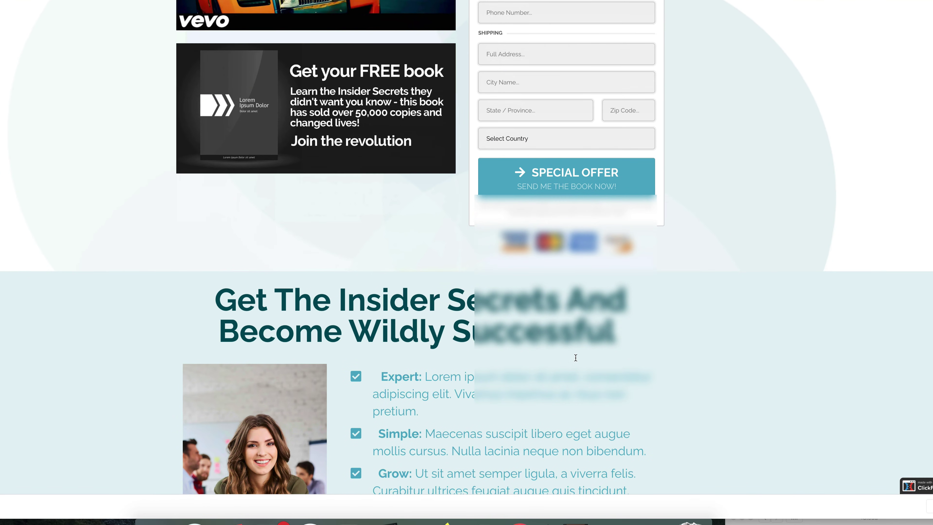
scroll(561, 280, "up", 8)
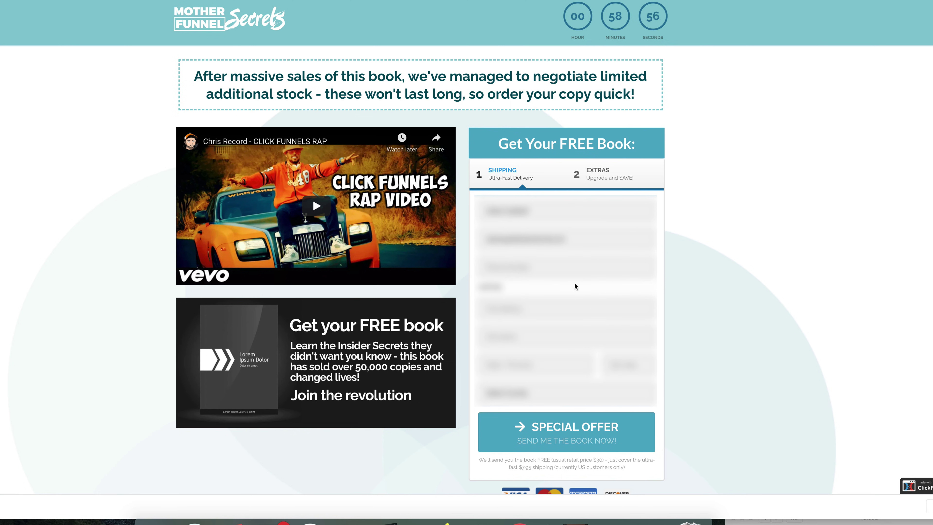
left_click(569, 272)
left_click(539, 291)
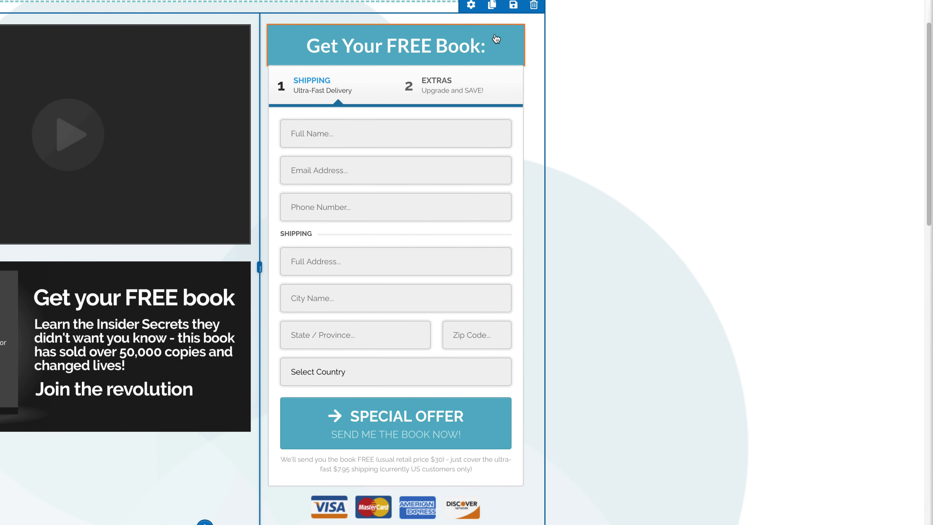
In the order form settings, preview Step #2, show its settings, and reach the Bump Headline field
left_click(474, 17)
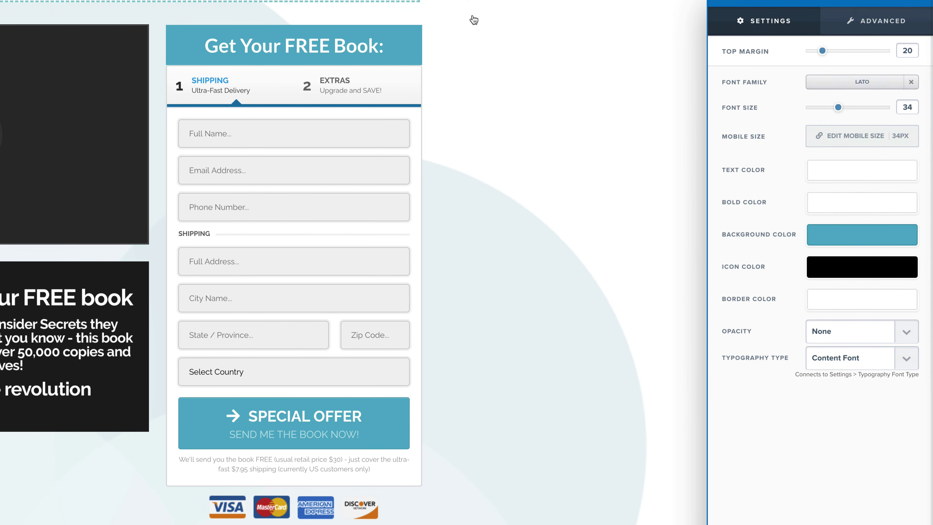
left_click(563, 78)
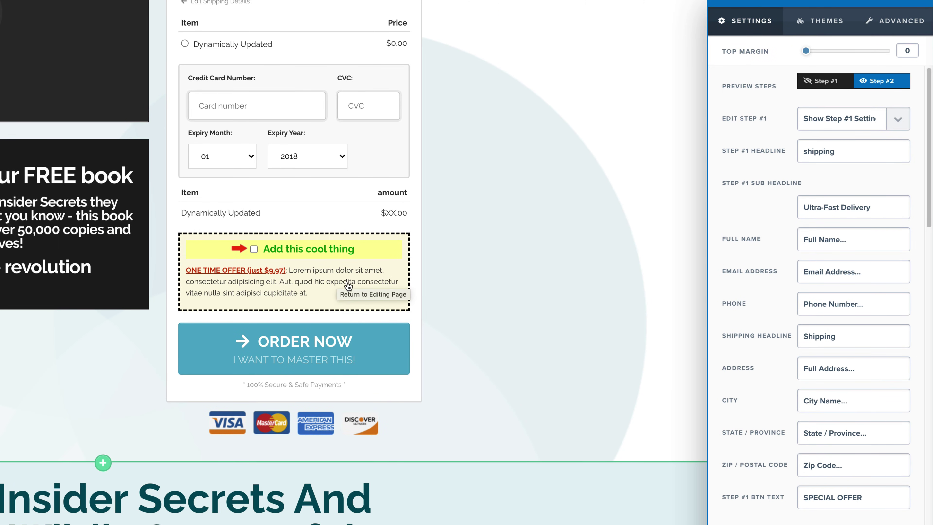
scroll(829, 486, "down", 1)
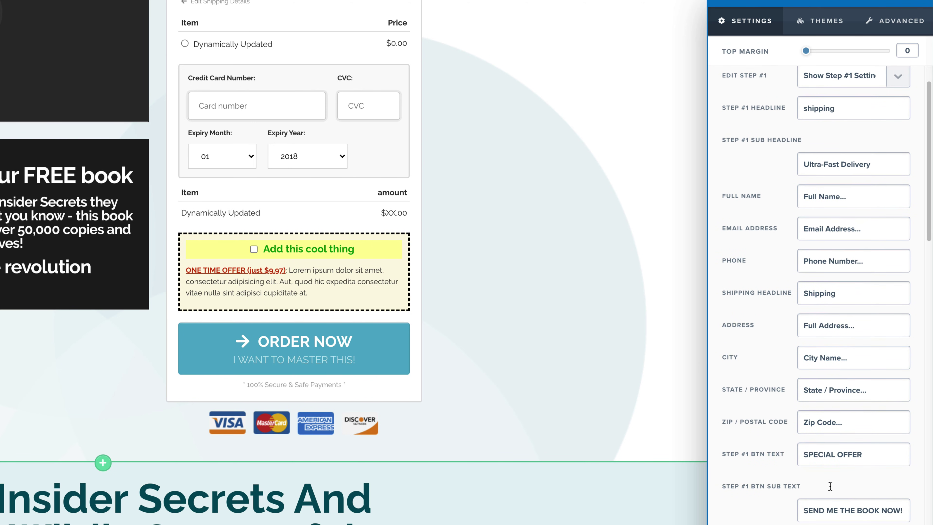
left_click(844, 117)
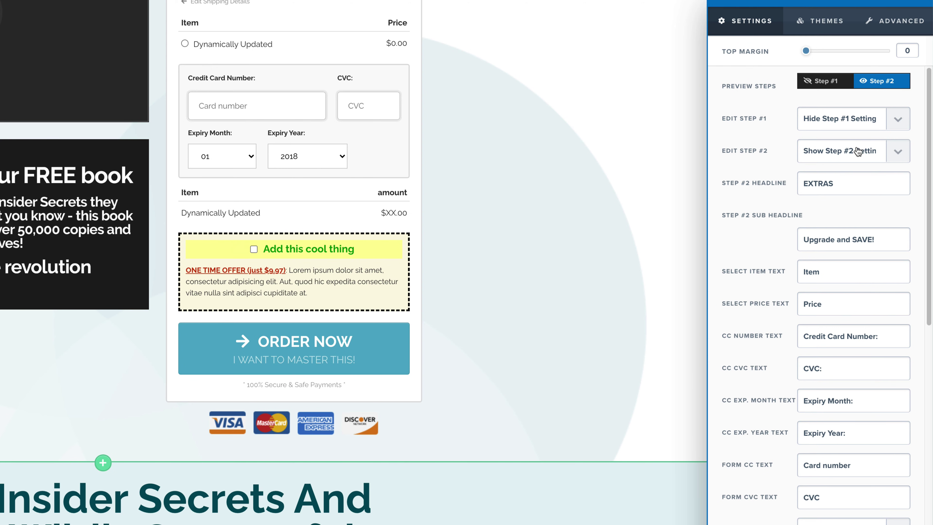
scroll(857, 157, "down", 3)
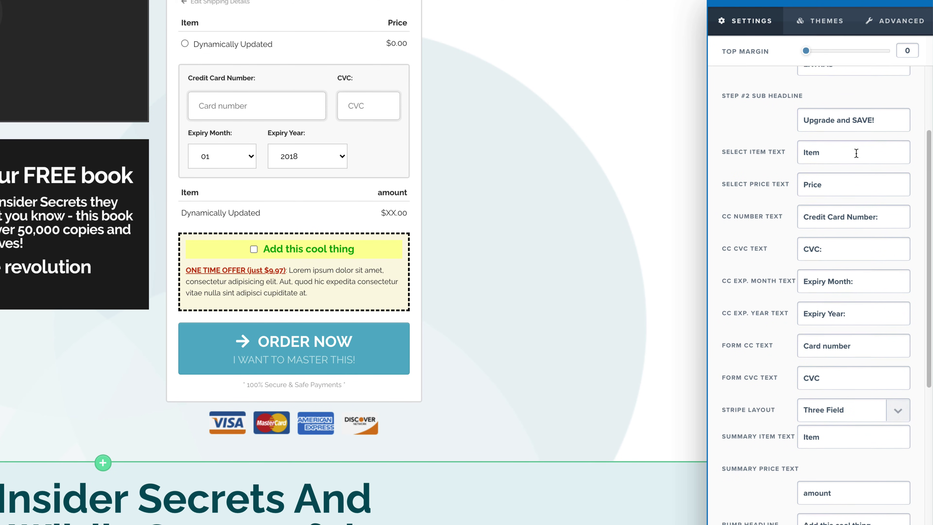
scroll(856, 153, "down", 3)
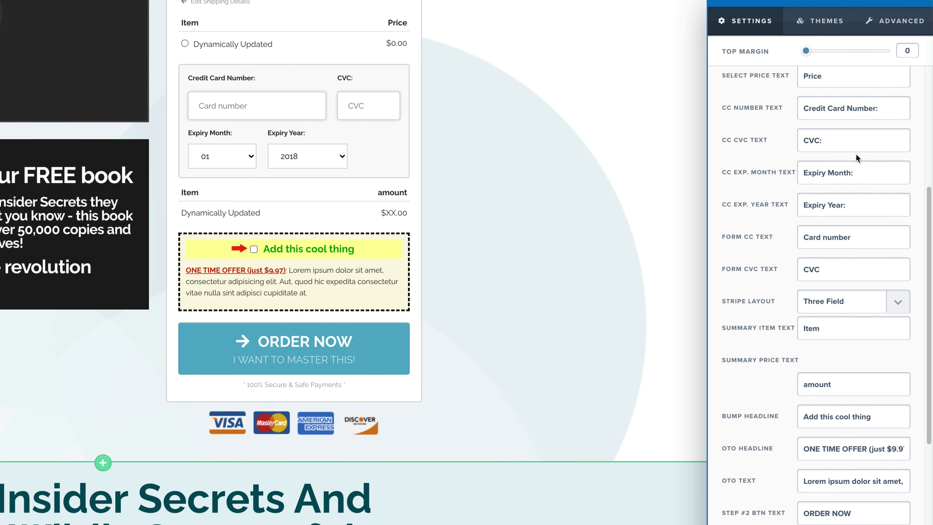
scroll(856, 154, "down", 1)
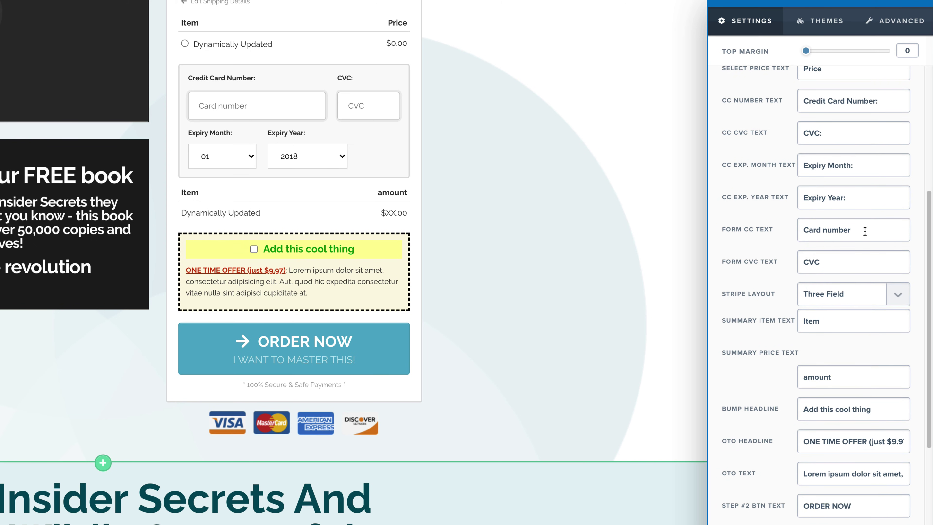
scroll(864, 243, "down", 5)
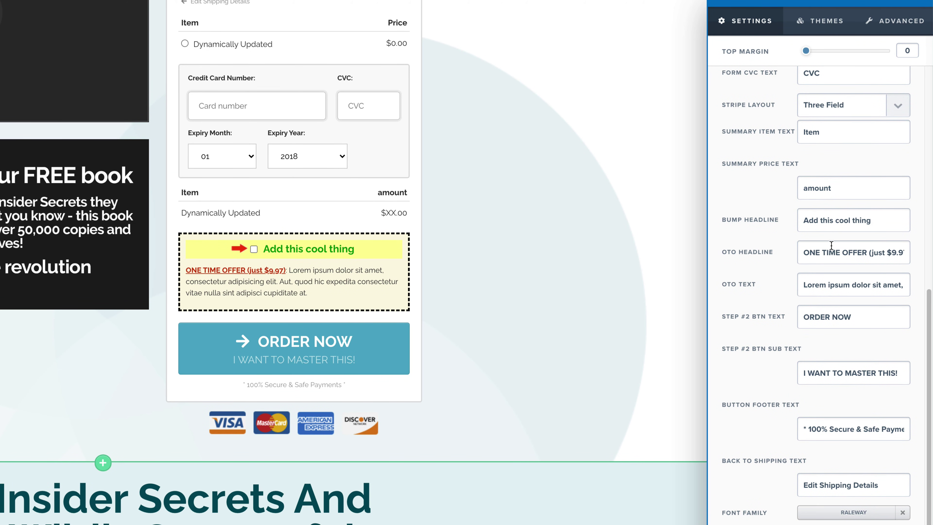
Replace the Bump Headline with 'Give me that' and the OTO Headline with 'Get this offer )19.97'
triple_click(823, 220)
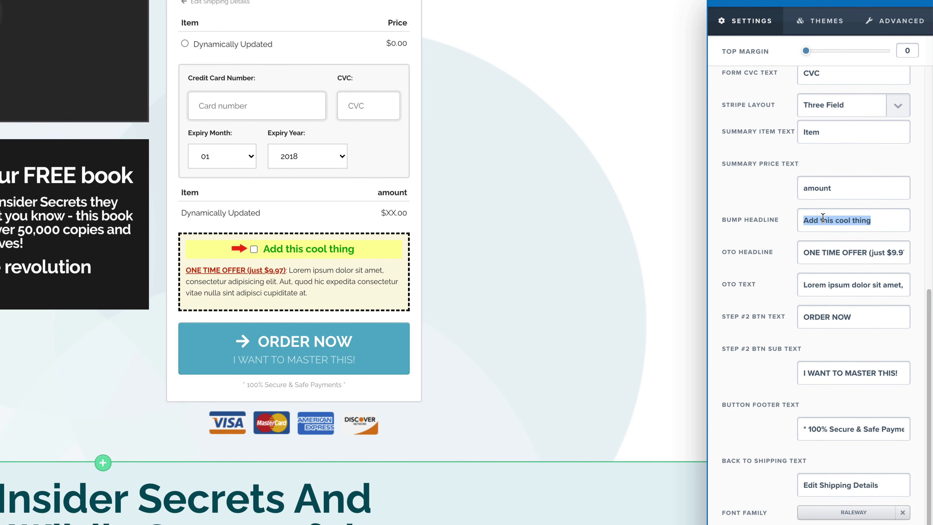
type("Givee me that")
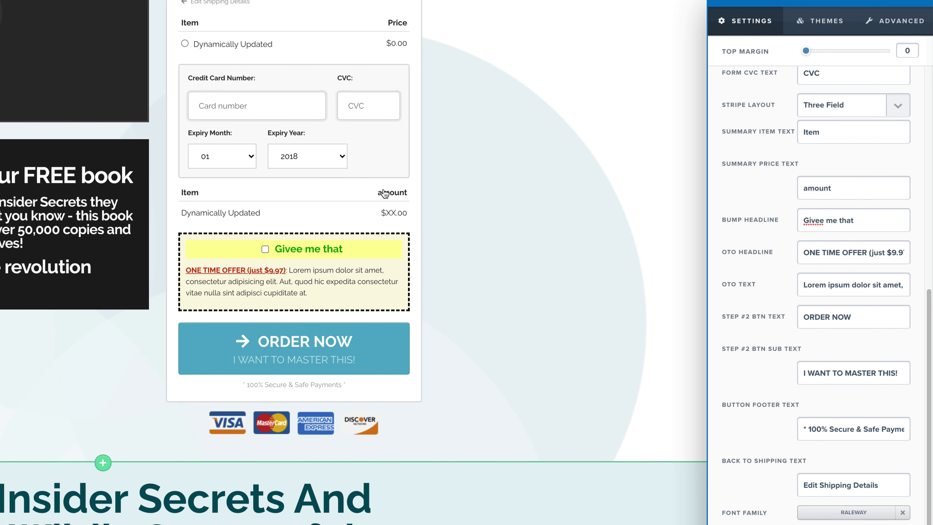
left_click(821, 221)
key("BackSpace")
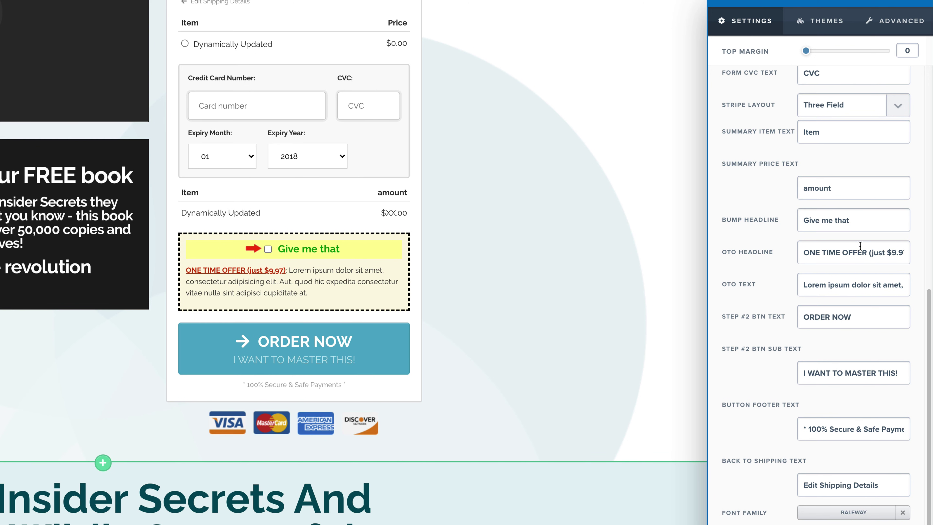
triple_click(881, 252)
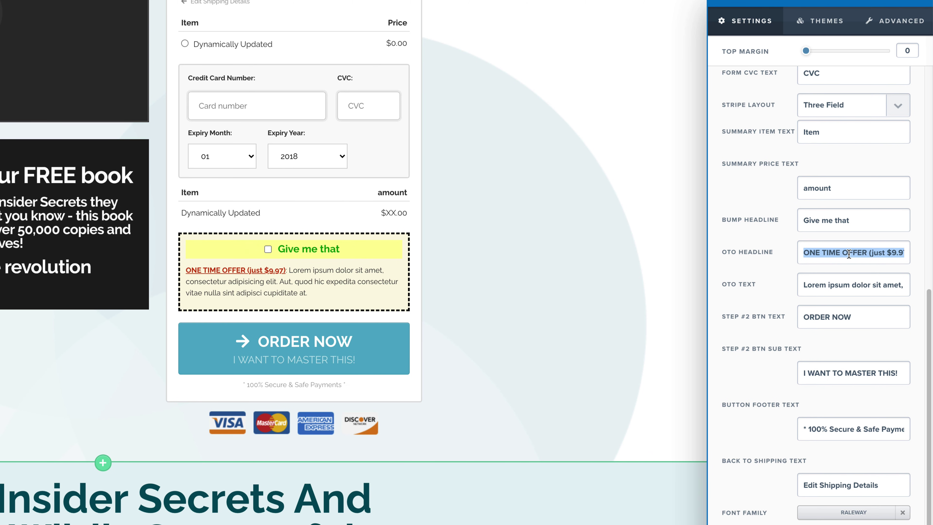
type("Get this")
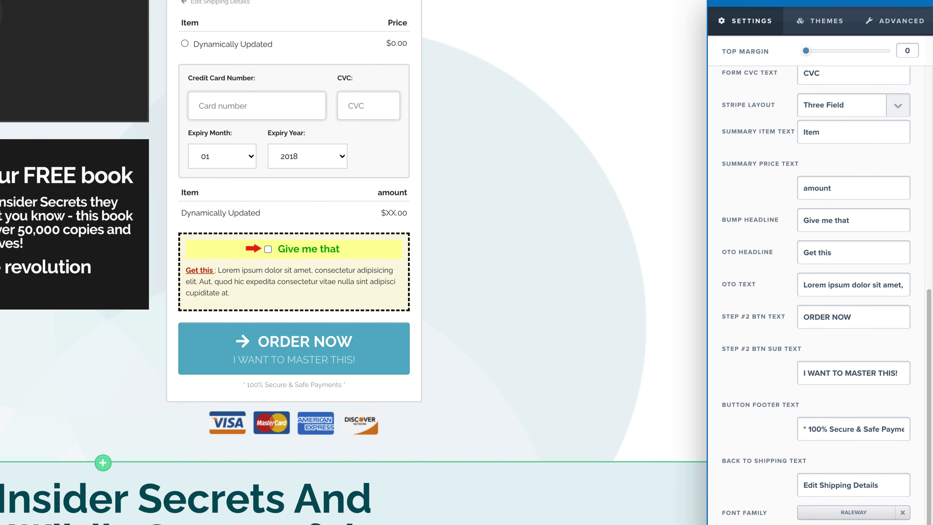
type(" offer )1")
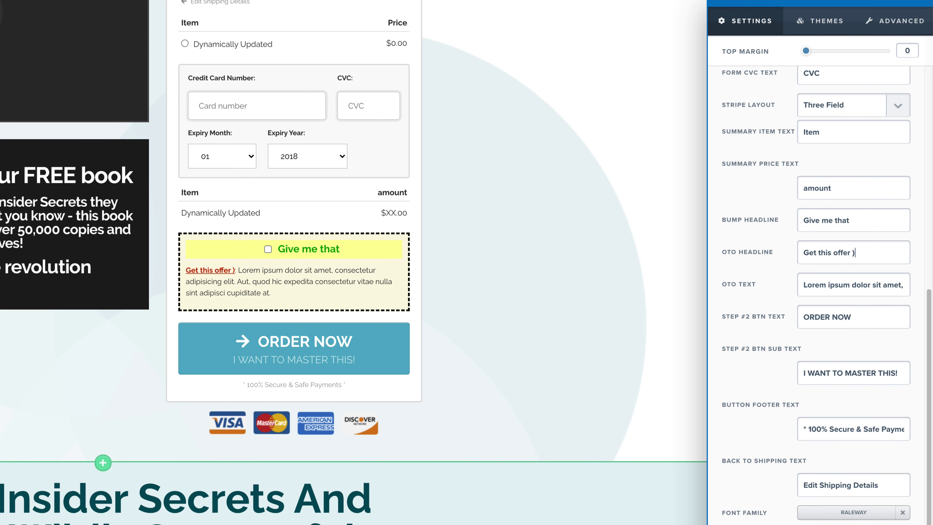
type("9")
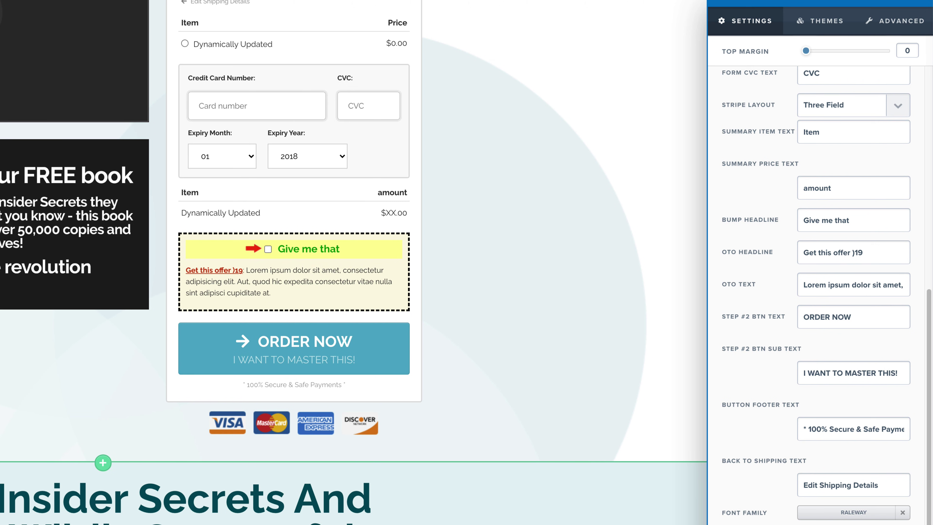
type(".97")
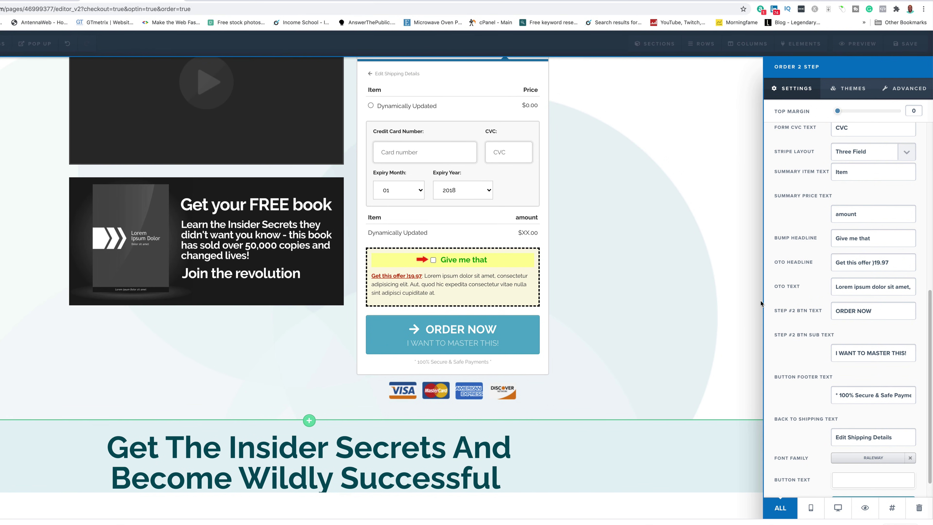
Save the page, then preview it with autofilled shipping and continue to the payment step
left_click(712, 307)
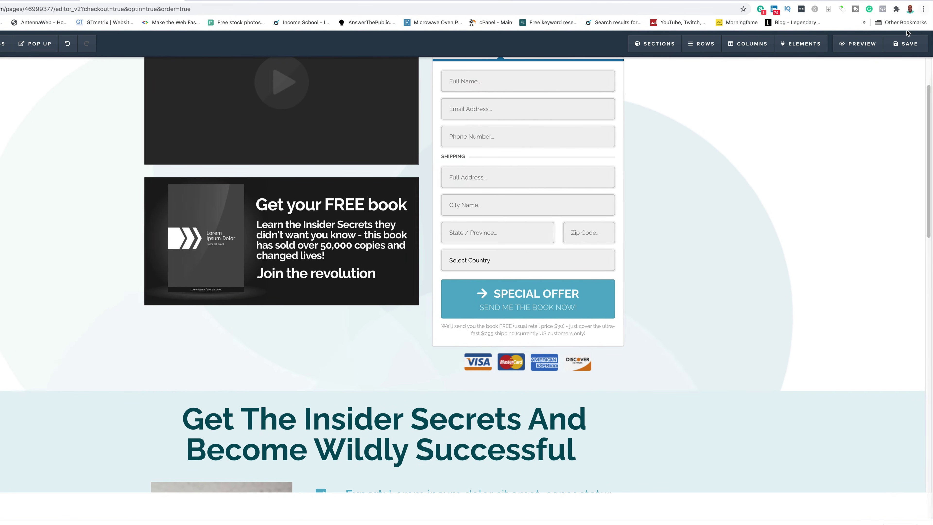
left_click(906, 44)
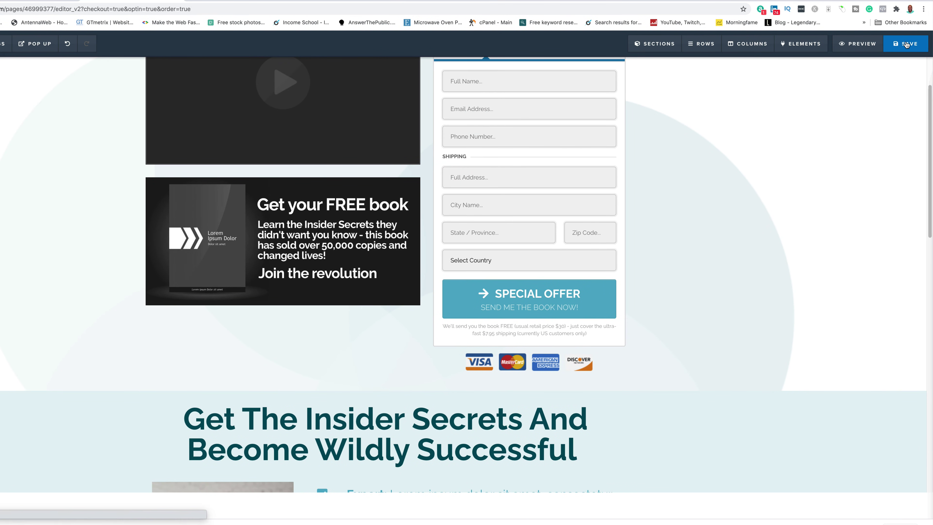
left_click(858, 49)
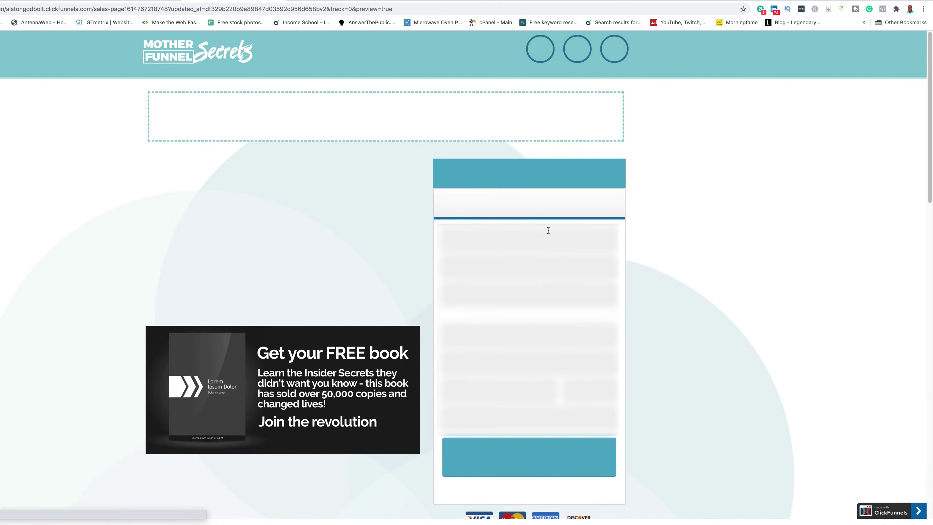
left_click(529, 241)
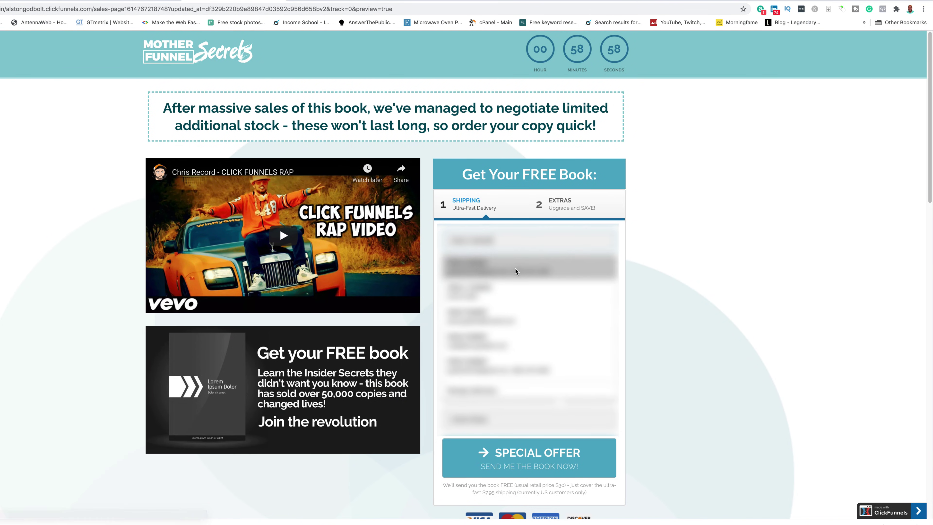
left_click(515, 275)
left_click(505, 474)
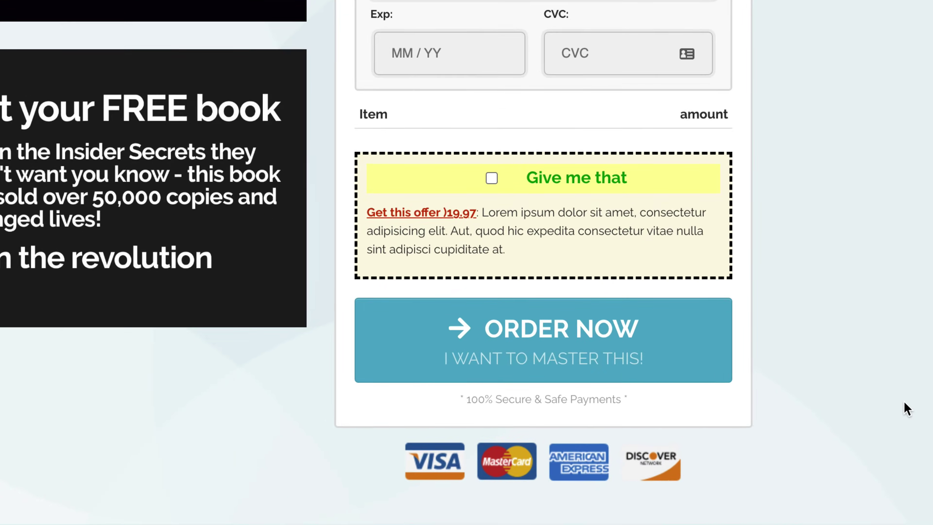